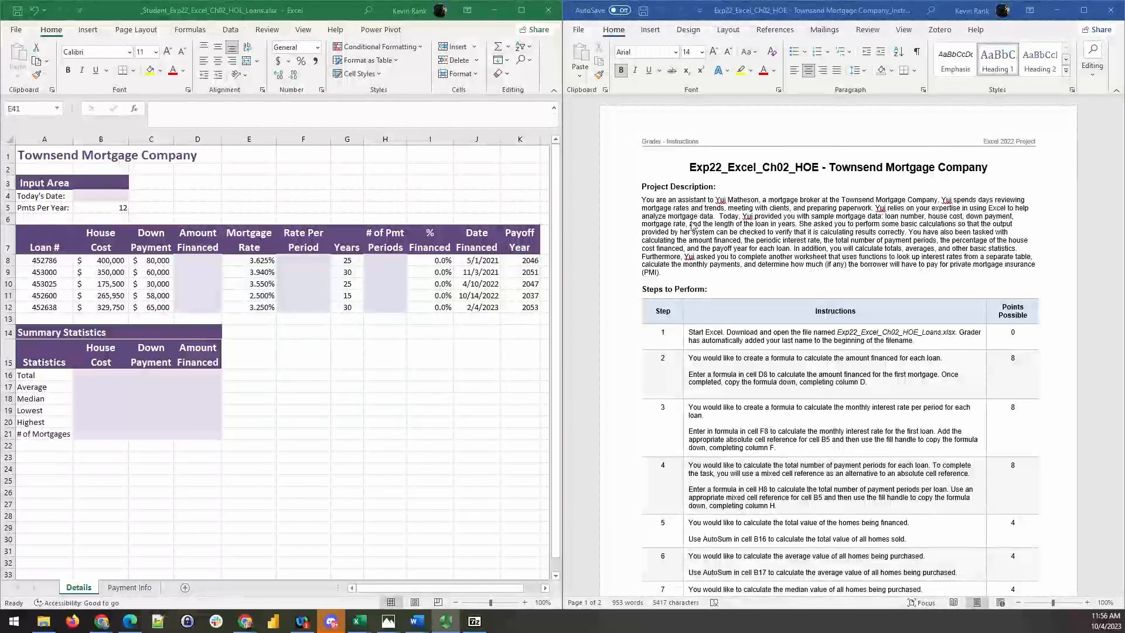
# - In the Word instructions, italicize step 3's opening sentence about calculating the monthly interest rate per period for each loan
pyautogui.scroll(-2, 783, 330)
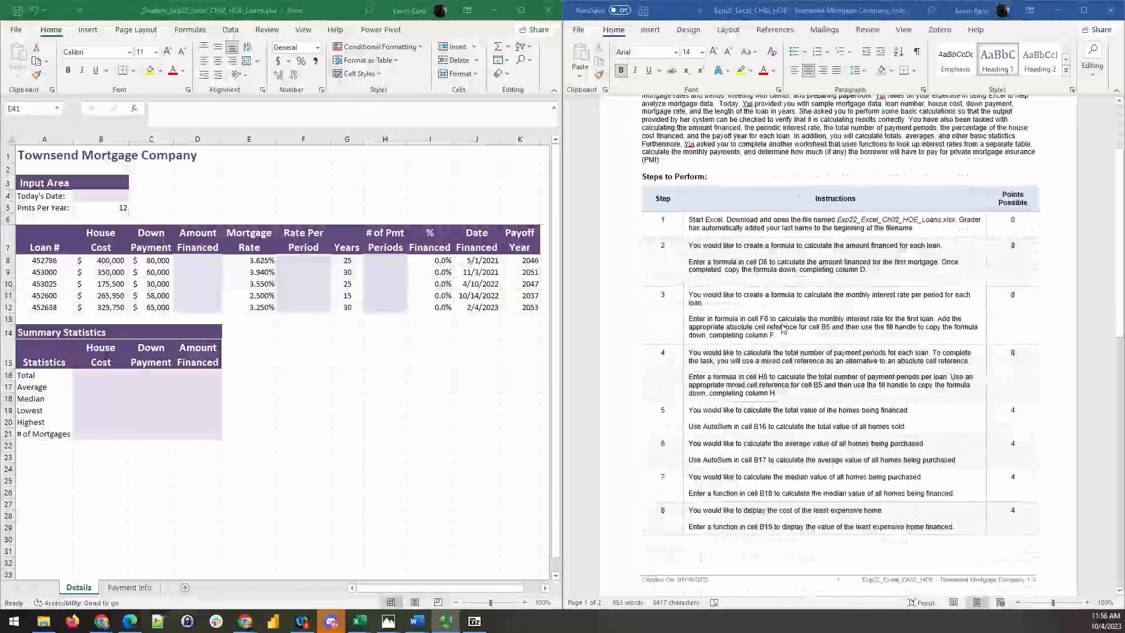
pyautogui.scroll(-1, 783, 325)
pyautogui.scroll(3, 786, 311)
pyautogui.scroll(-4, 788, 293)
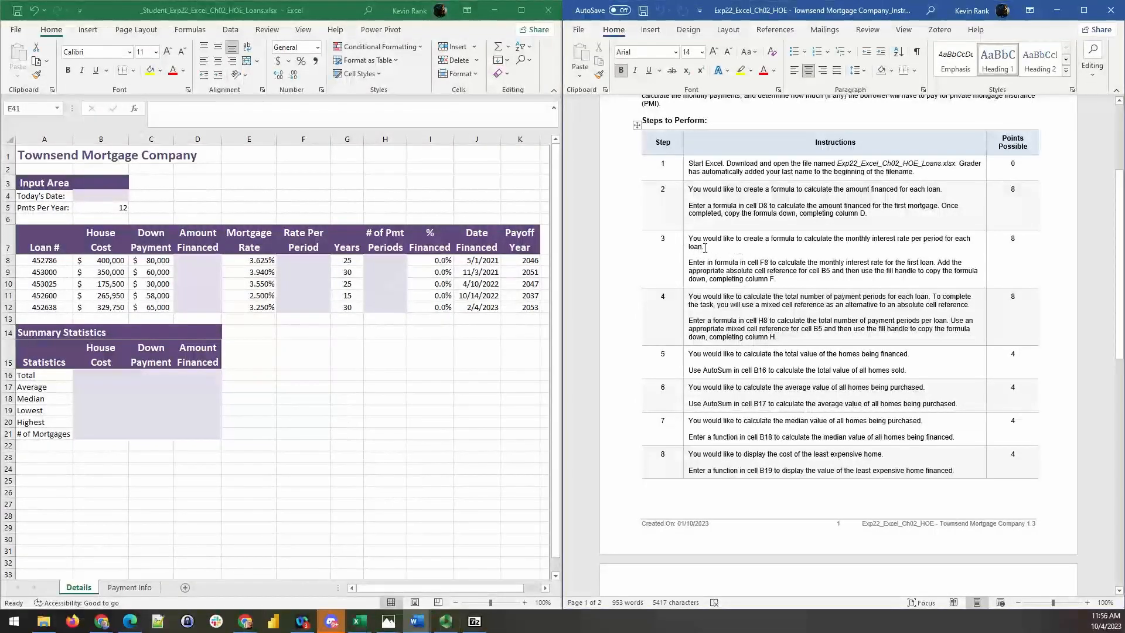
pyautogui.moveTo(705, 246); pyautogui.dragTo(696, 239)
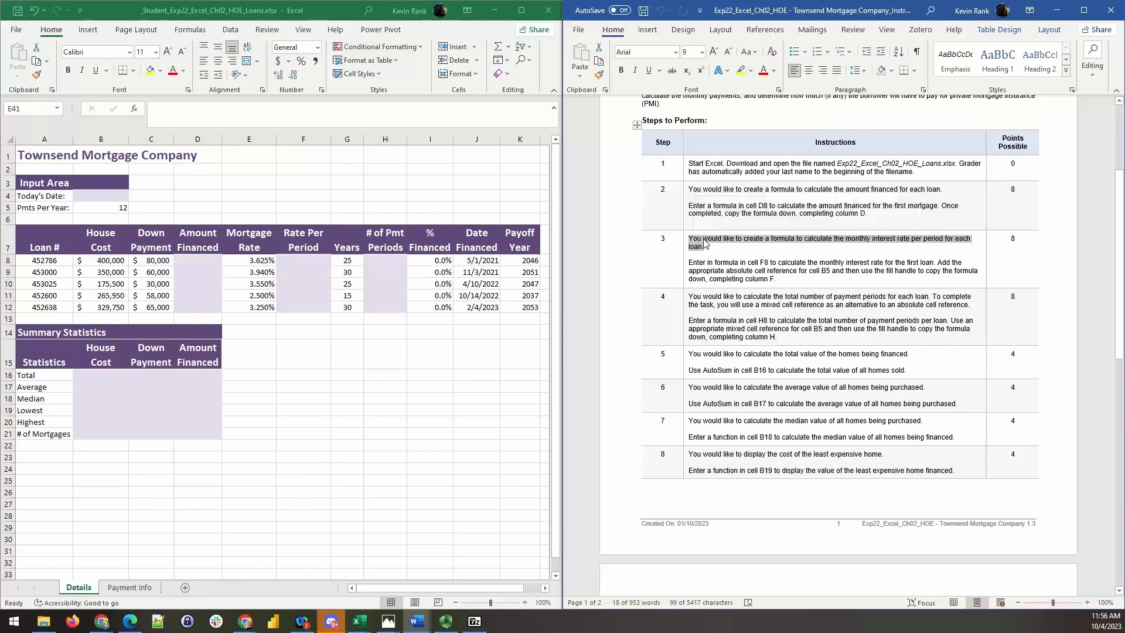
pyautogui.hotkey('ctrl', 'i')
pyautogui.click(747, 252)
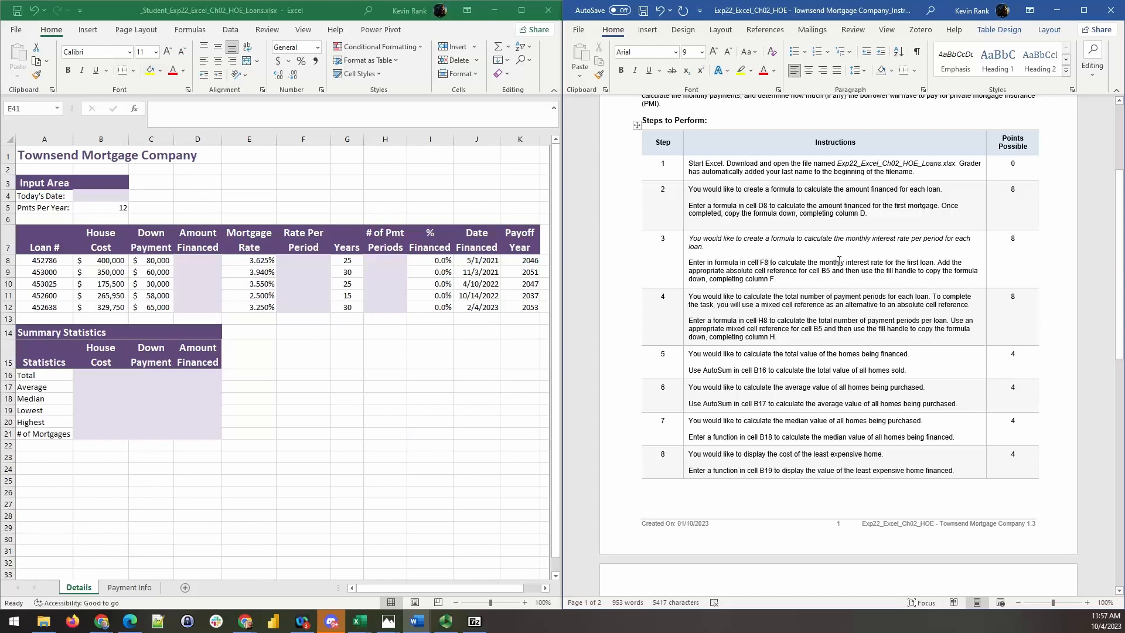
# - In step 3, move the sentence starting "Add the appropriate absolute cell reference" onto its own line without a leading space
pyautogui.click(934, 263)
pyautogui.press('Return')
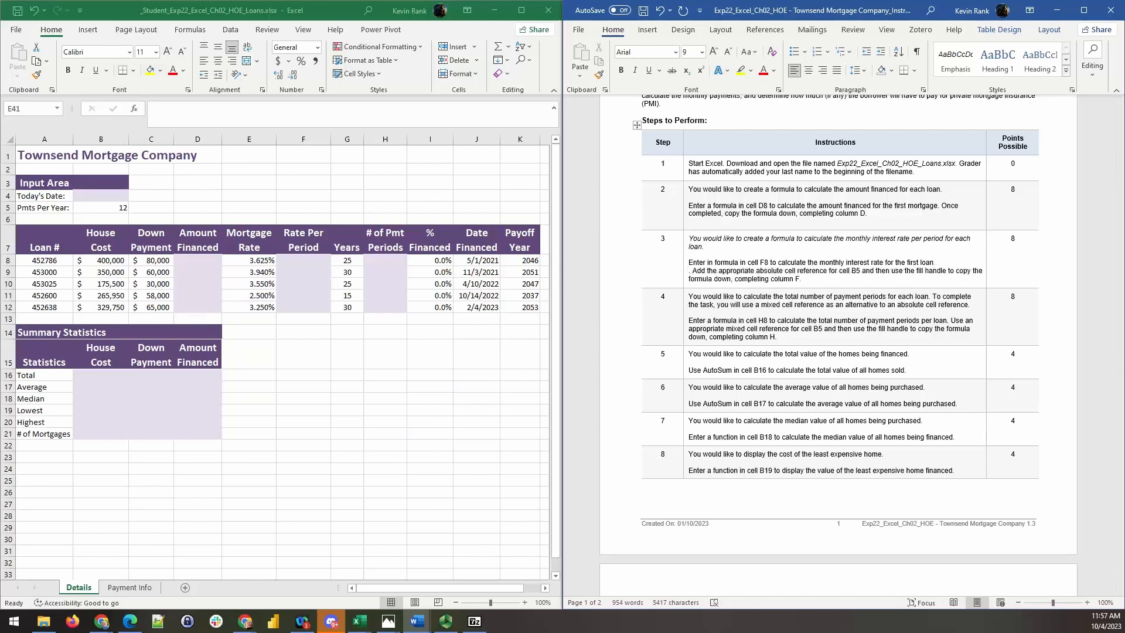
pyautogui.press('BackSpace')
pyautogui.write('. Add the')
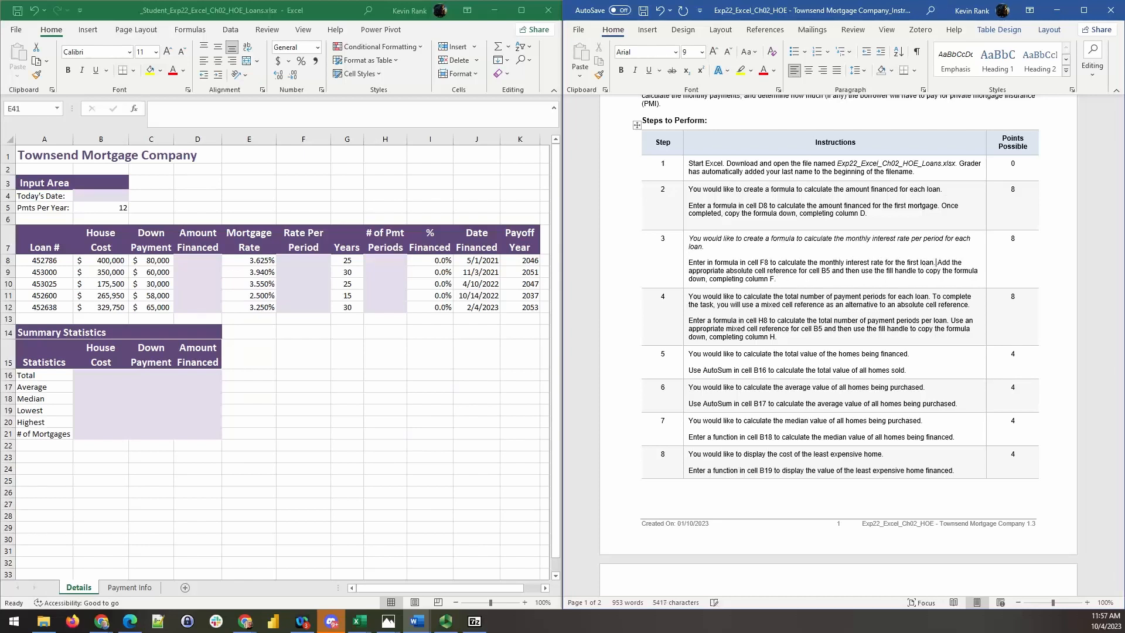
pyautogui.hotkey('shift', 'Return')
pyautogui.press('Delete')
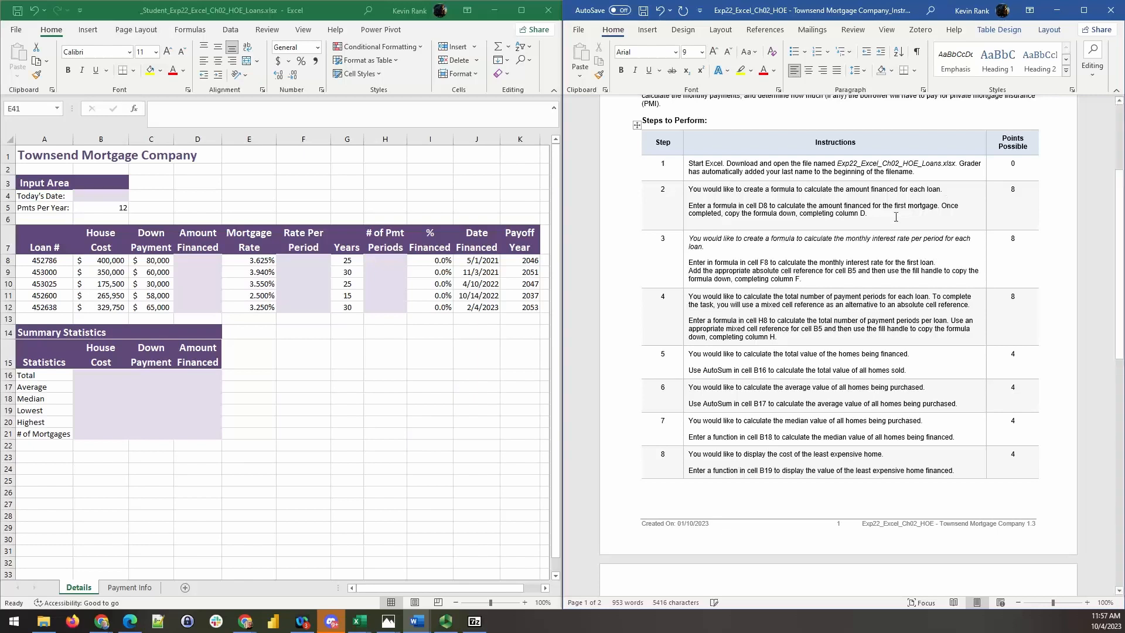
# - Bold the words "Enter in formula" in step 3
pyautogui.click(686, 262)
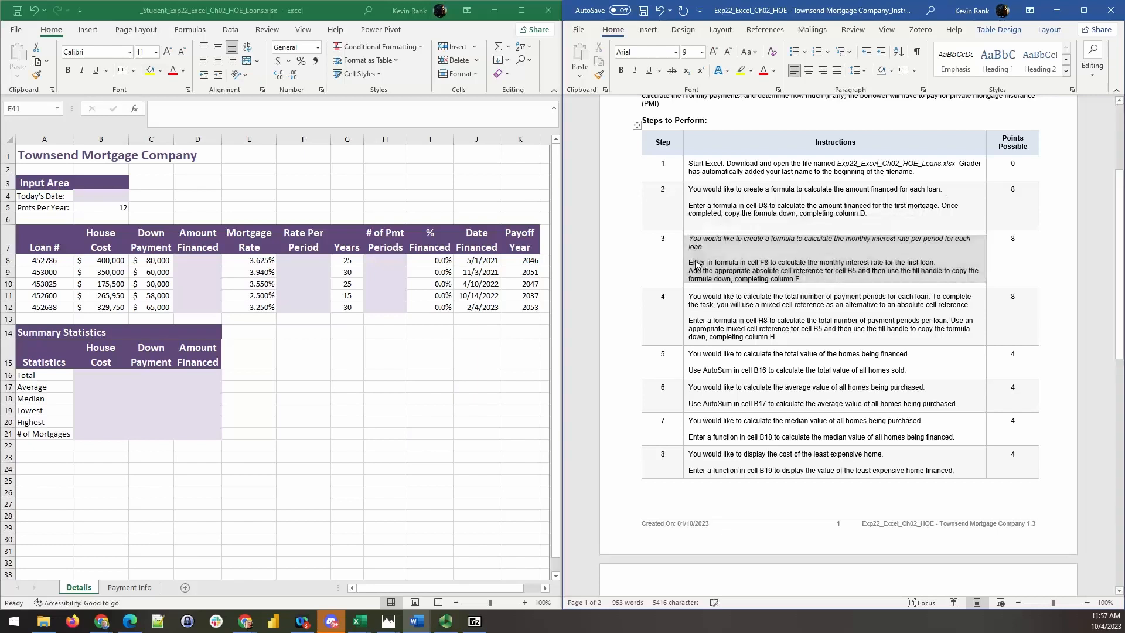
pyautogui.click(739, 263)
pyautogui.hotkey('shift', 'Home')
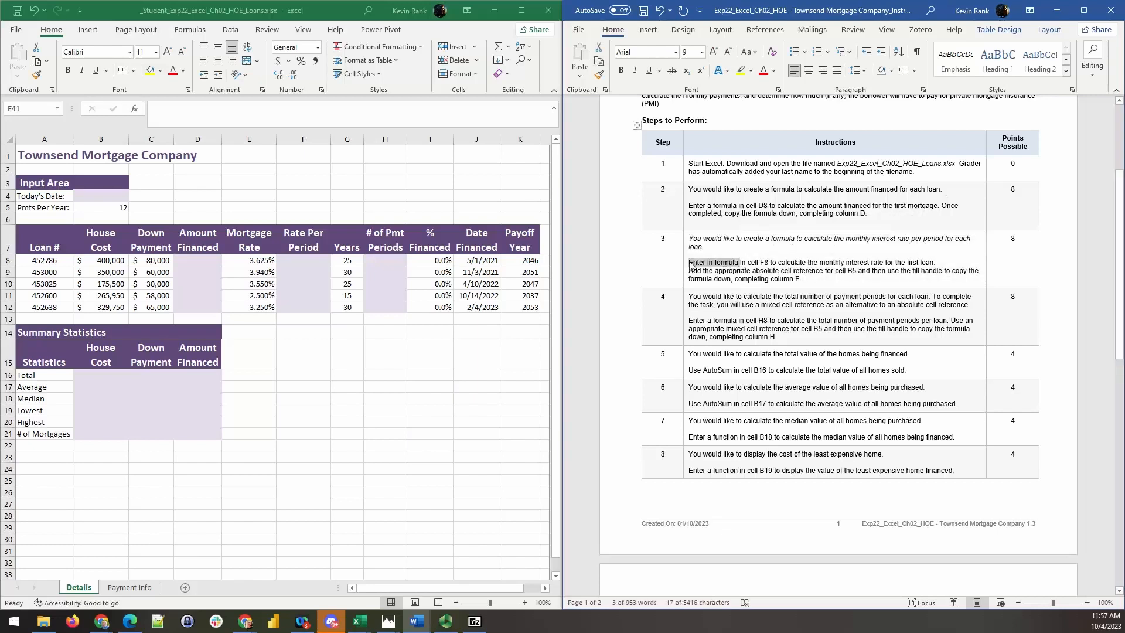
pyautogui.hotkey('ctrl', 'b')
pyautogui.click(795, 263)
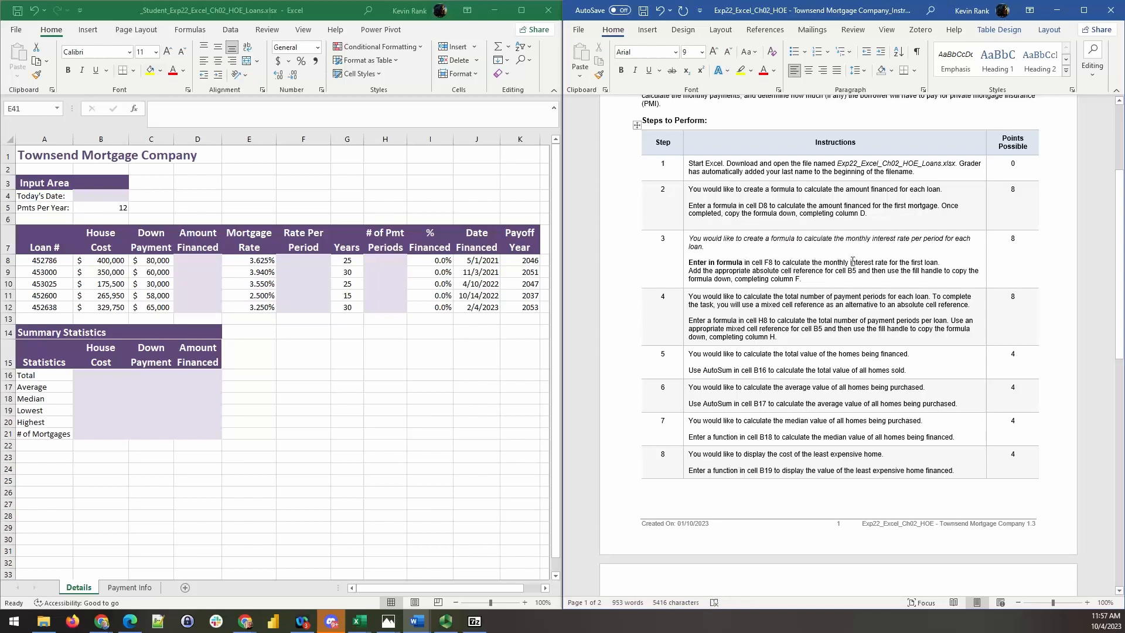
# - Bold the words "Add the appropriate absolute cell" in step 3
pyautogui.click(687, 273)
pyautogui.click(708, 275)
pyautogui.moveTo(689, 271); pyautogui.dragTo(789, 274)
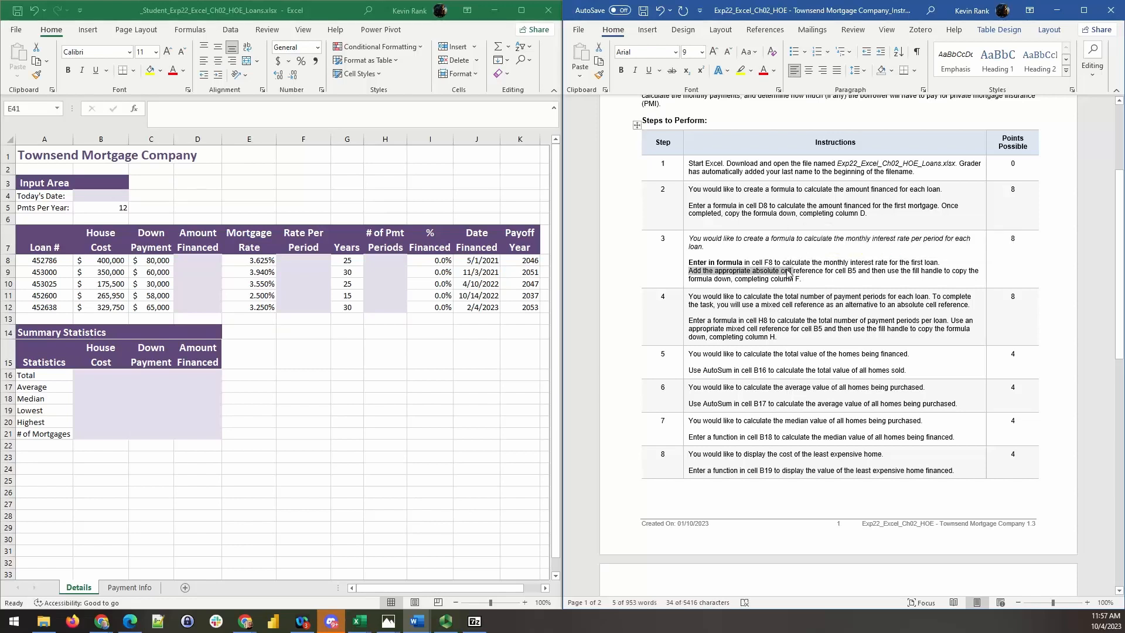
pyautogui.hotkey('ctrl', 'b')
pyautogui.click(838, 274)
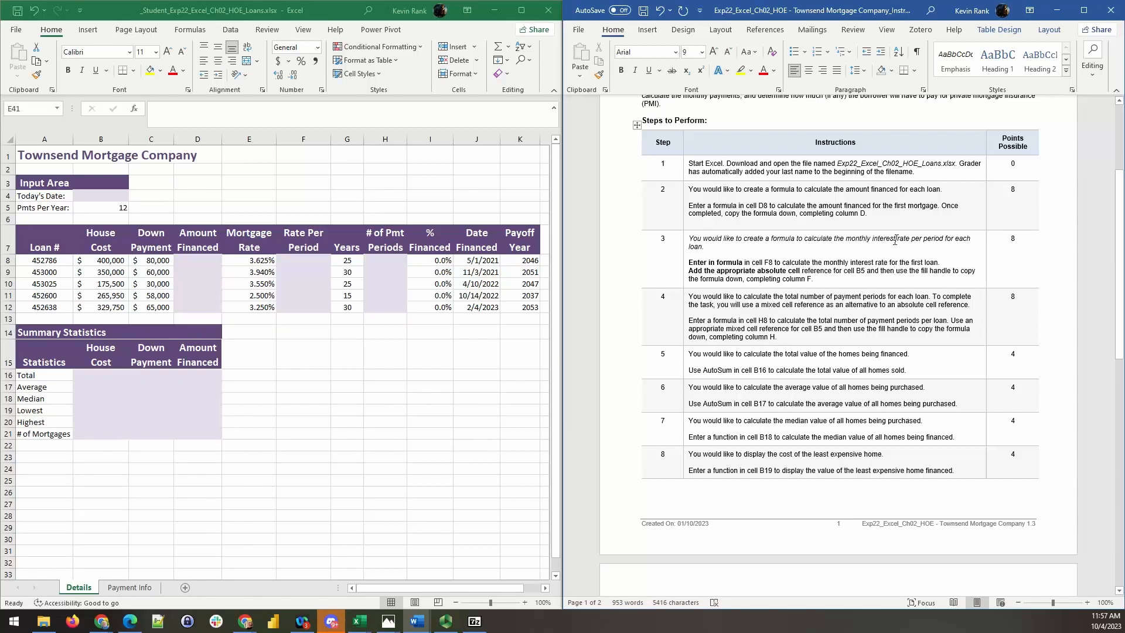
# - In step 3, start a new line at "use the fill handle" and bold that phrase
pyautogui.press('Return')
pyautogui.hotkey('ctrl', 'shift', 'Right')
pyautogui.hotkey('ctrl', 'shift', 'Right')
pyautogui.hotkey('ctrl', 'shift', 'Right')
pyautogui.hotkey('ctrl', 'shift', 'Right')
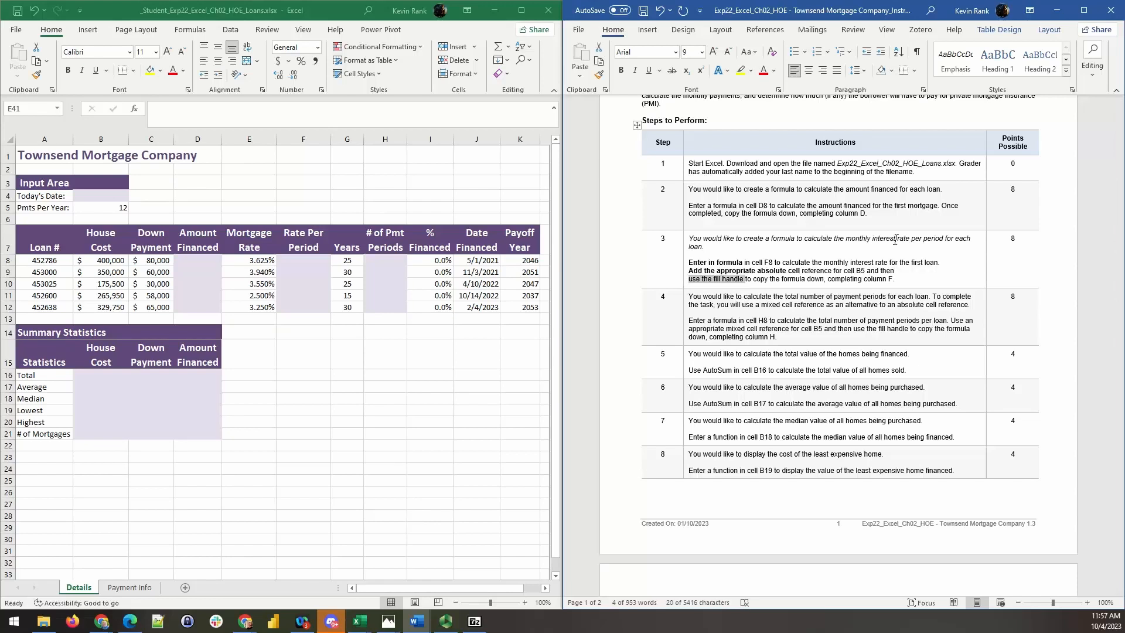
pyautogui.hotkey('ctrl', 'b')
pyautogui.click(880, 281)
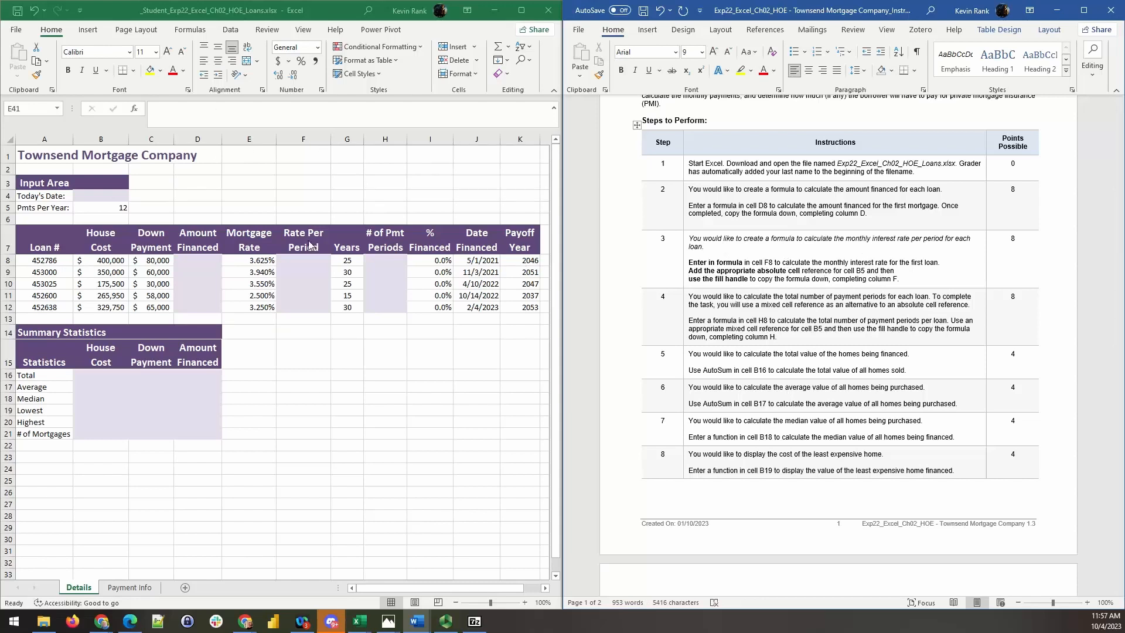
# - In the Excel Details sheet, enter =E8/$B$5 in cell F8 and fill the formula down through F12
pyautogui.click(298, 259)
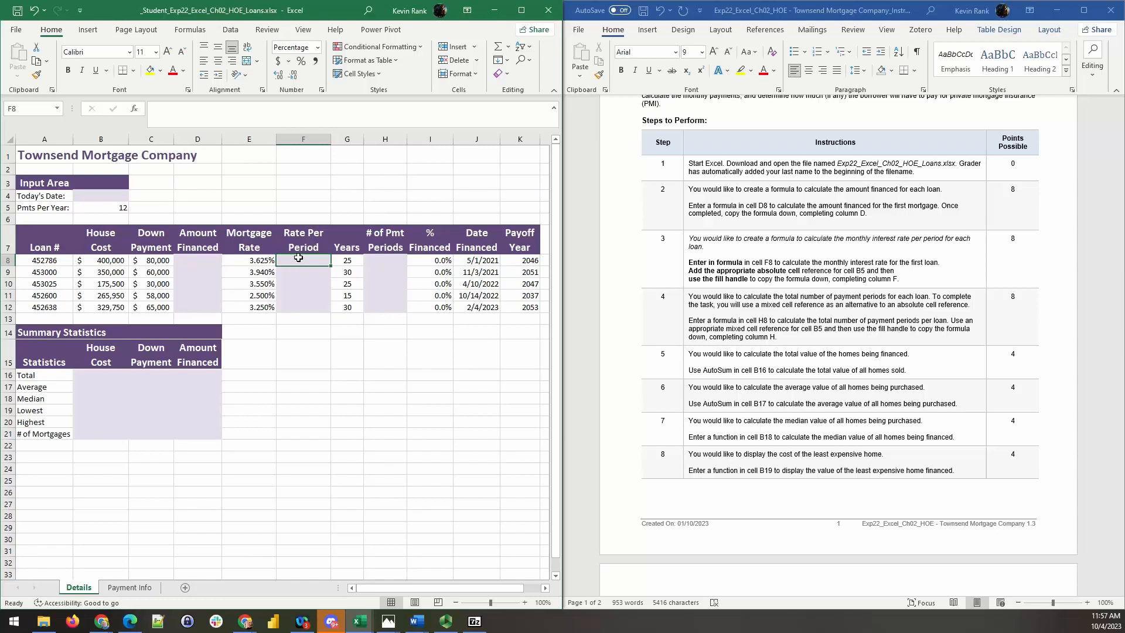
pyautogui.write('=')
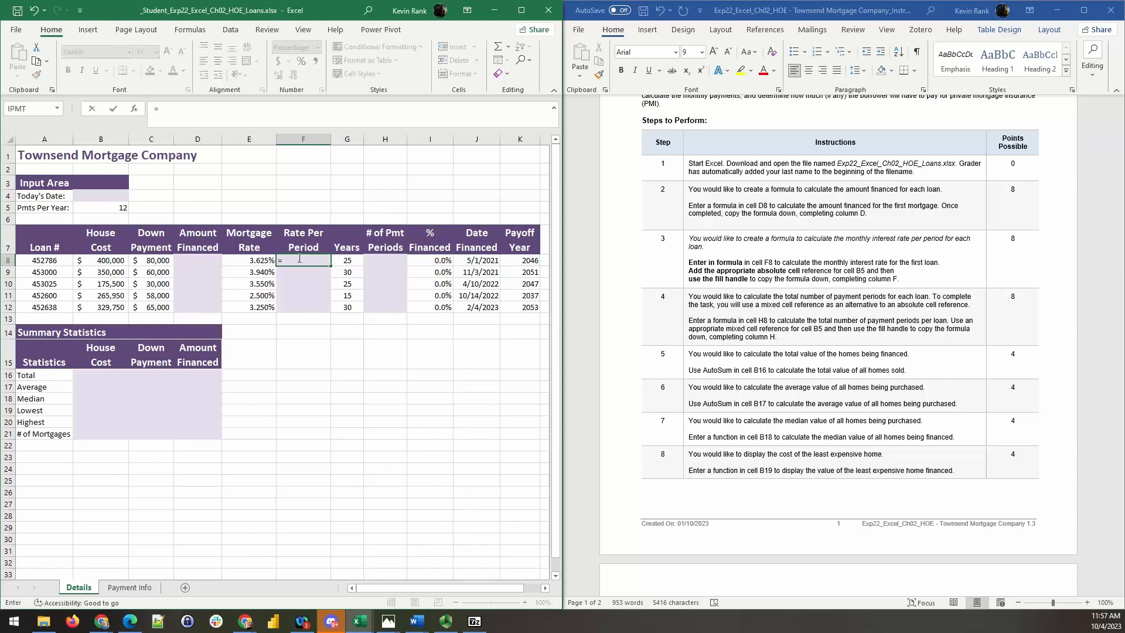
pyautogui.click(255, 260)
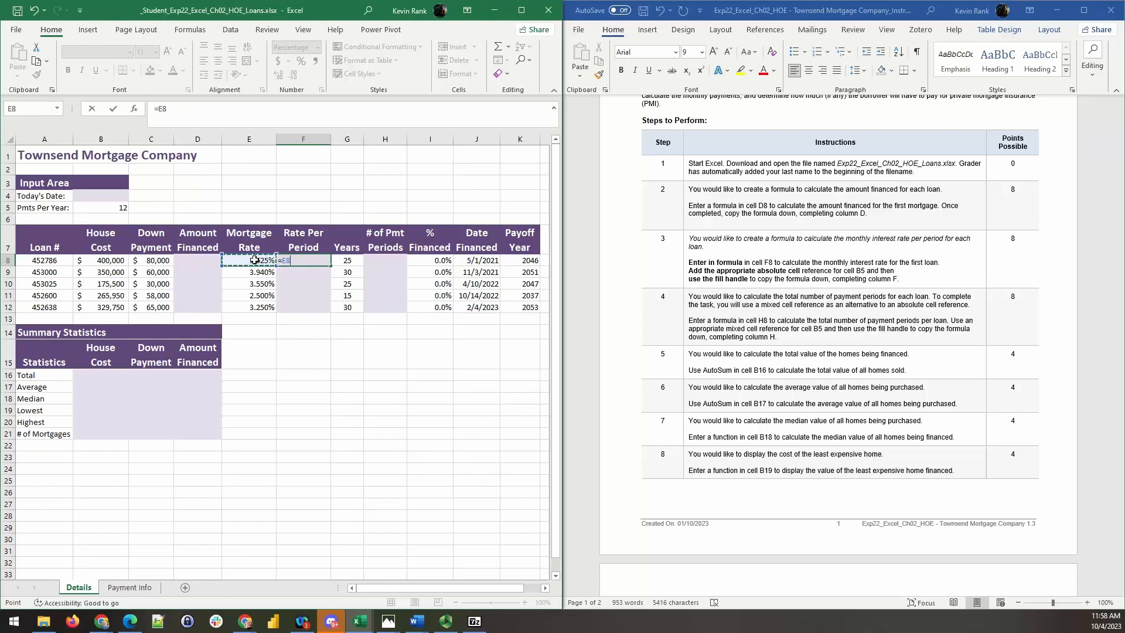
pyautogui.write('/')
pyautogui.click(102, 210)
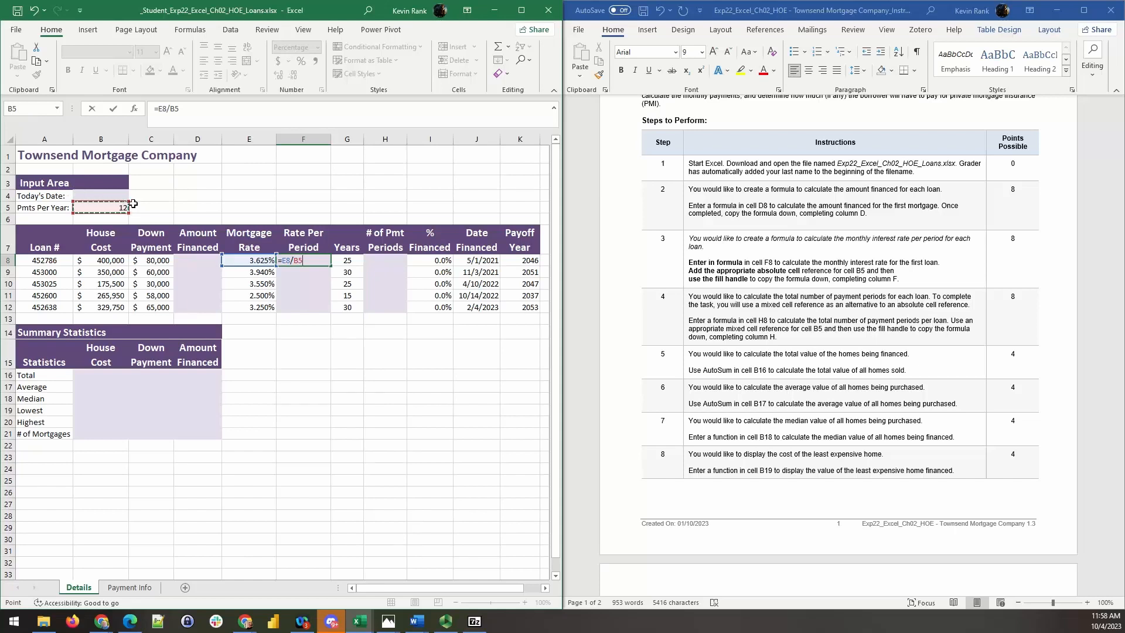
pyautogui.press('F4')
pyautogui.hotkey('ctrl', 'Return')
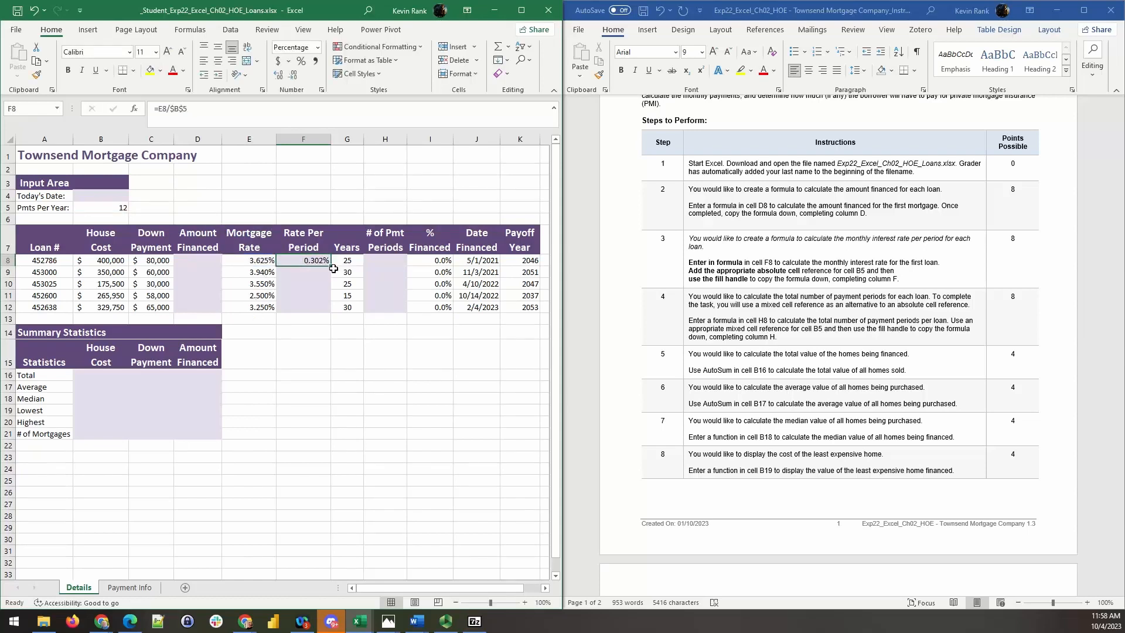
pyautogui.doubleClick(329, 266)
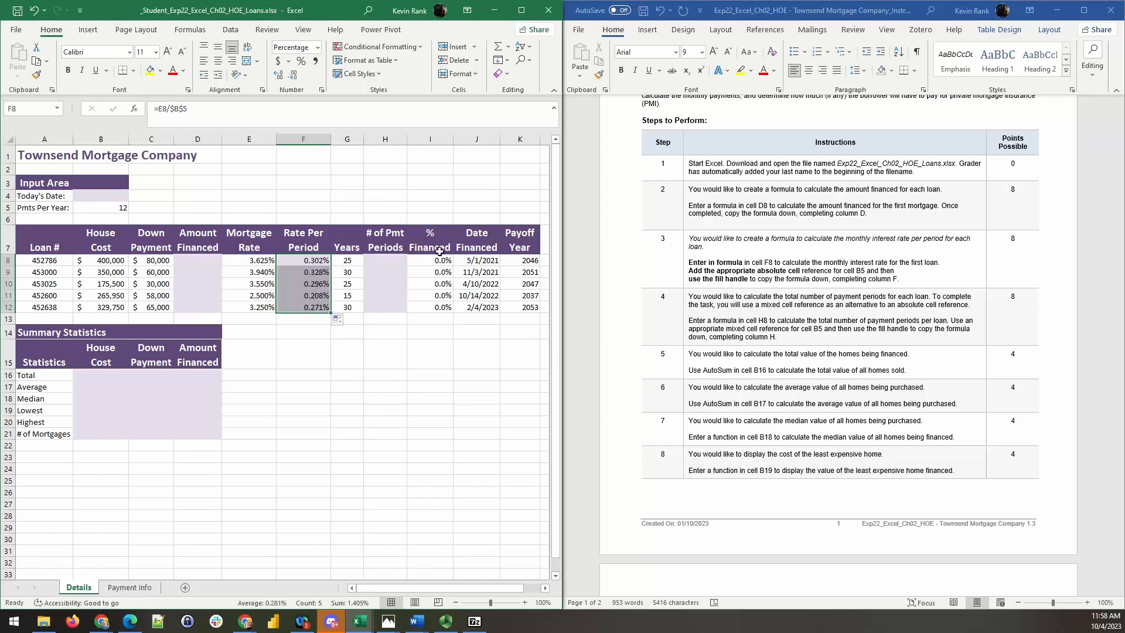
# - Back in the Word instructions, italicize step 2's opening sentence and bold "Enter a formula" in the paragraph below it
pyautogui.click(762, 260)
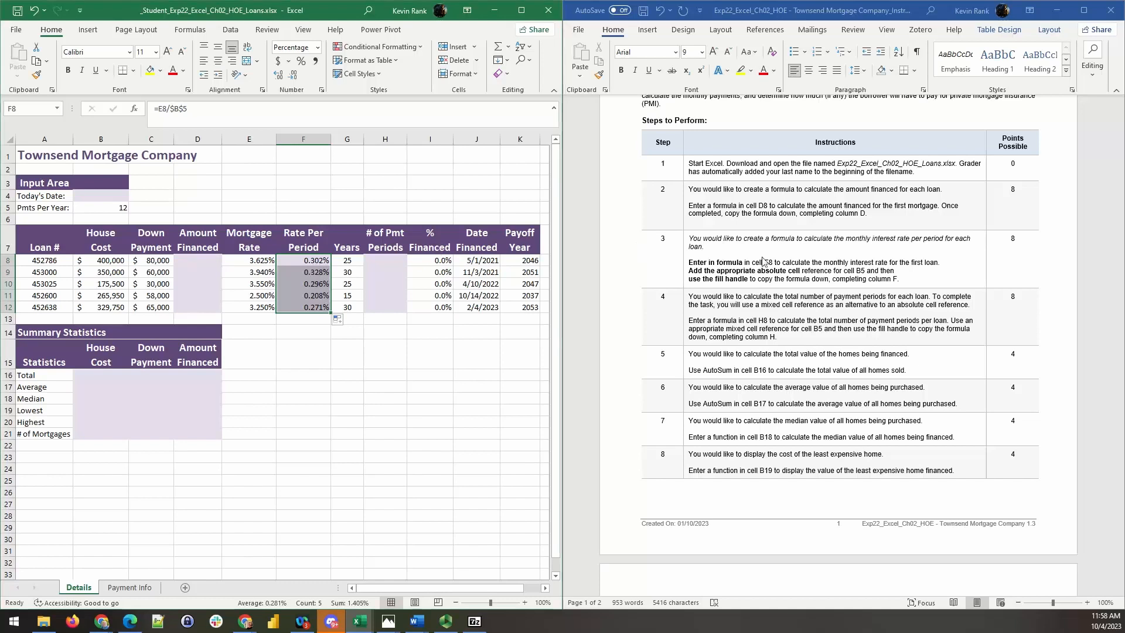
pyautogui.tripleClick(702, 248)
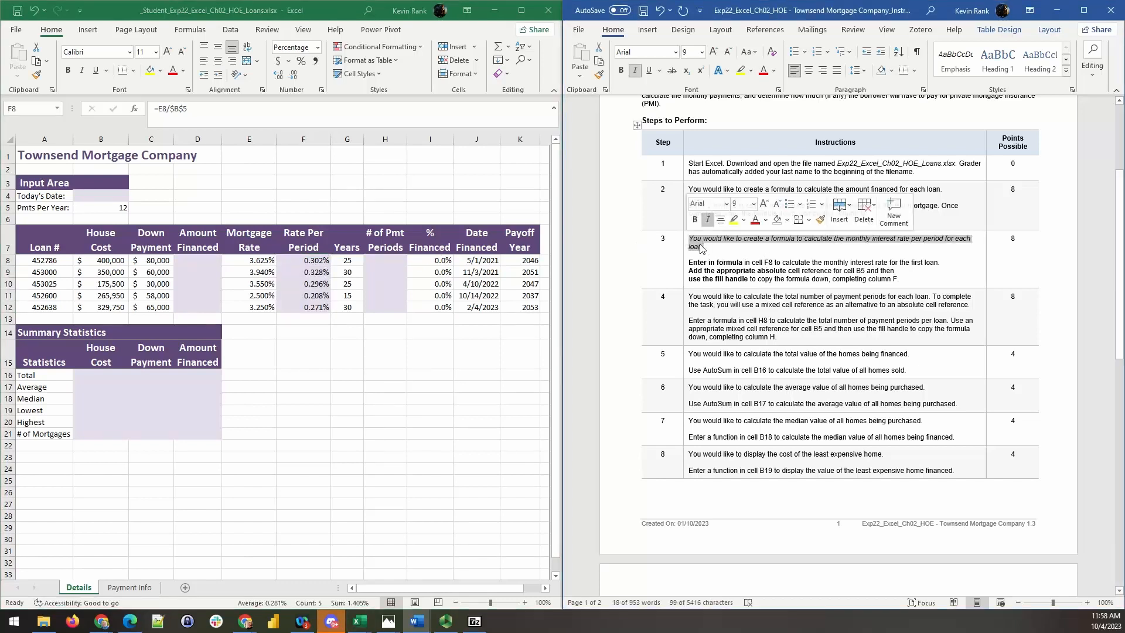
pyautogui.click(702, 248)
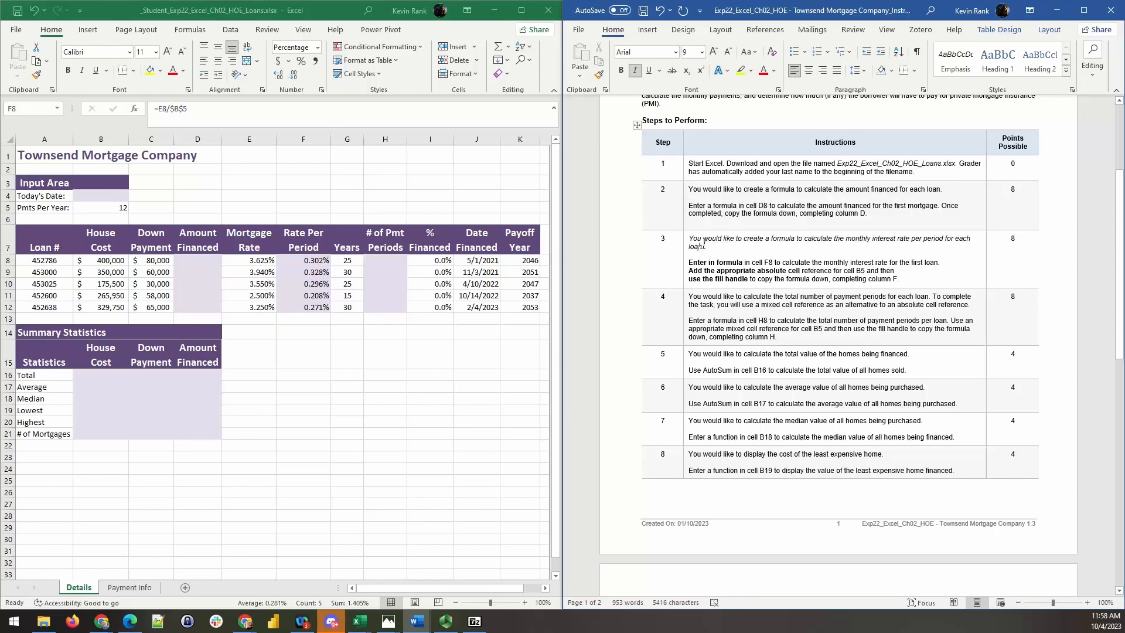
pyautogui.moveTo(940, 189); pyautogui.dragTo(696, 194)
pyautogui.hotkey('ctrl', 'i')
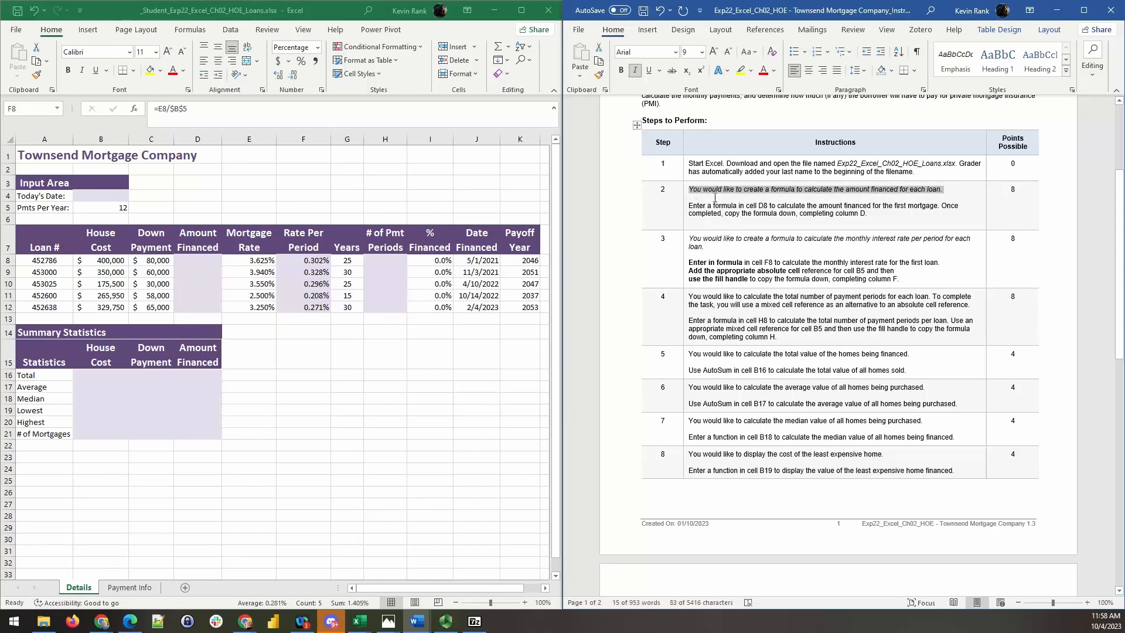
pyautogui.click(755, 202)
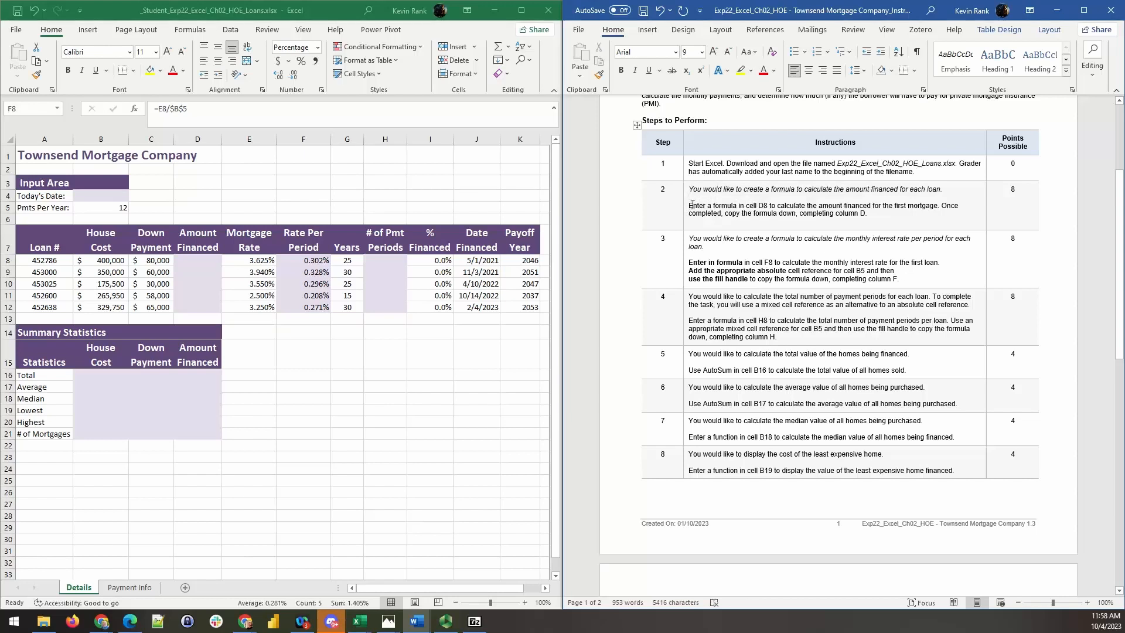
pyautogui.moveTo(691, 206); pyautogui.dragTo(732, 202)
pyautogui.hotkey('ctrl', 'b')
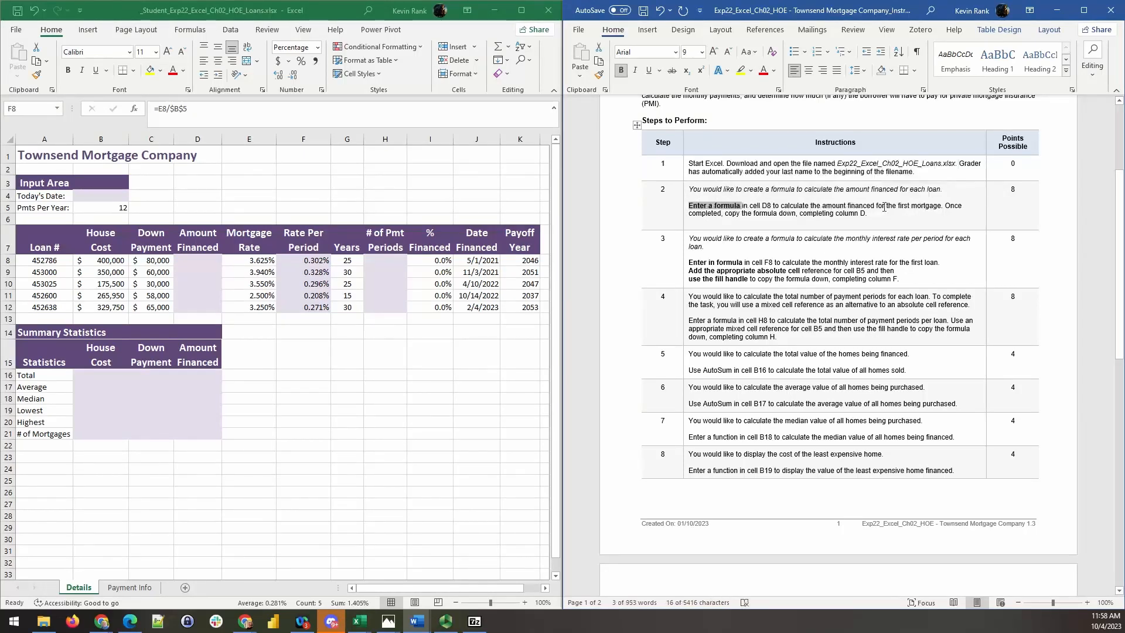
# - In step 2, start a new line at "Once completed" and bold "copy the formula down"
pyautogui.click(946, 205)
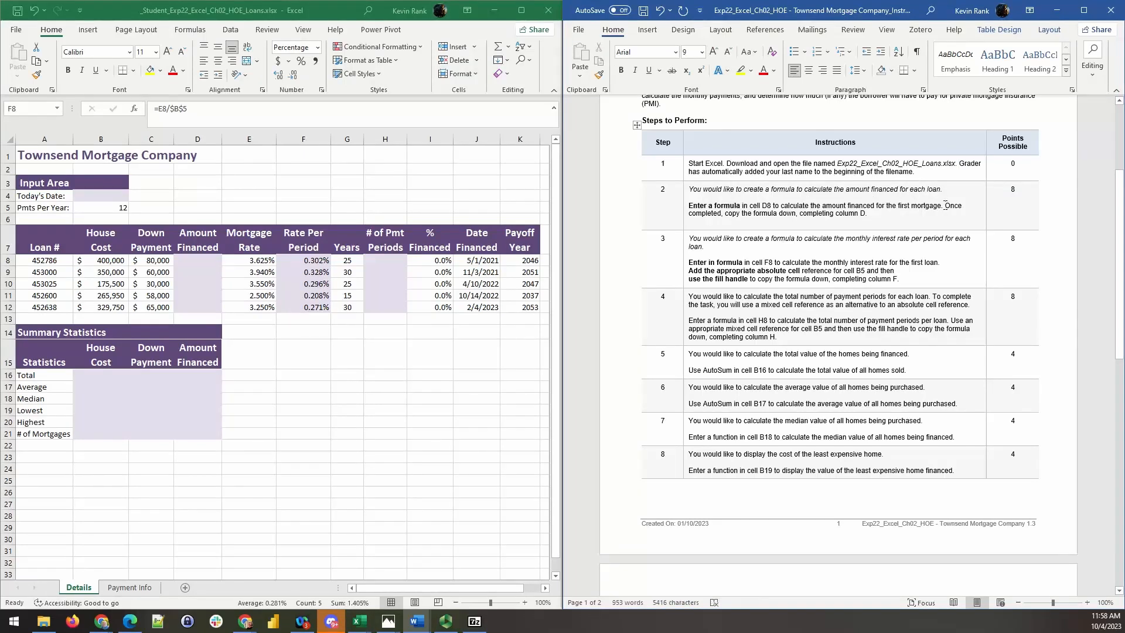
pyautogui.press('Return')
pyautogui.moveTo(744, 214); pyautogui.dragTo(812, 217)
pyautogui.hotkey('ctrl', 'b')
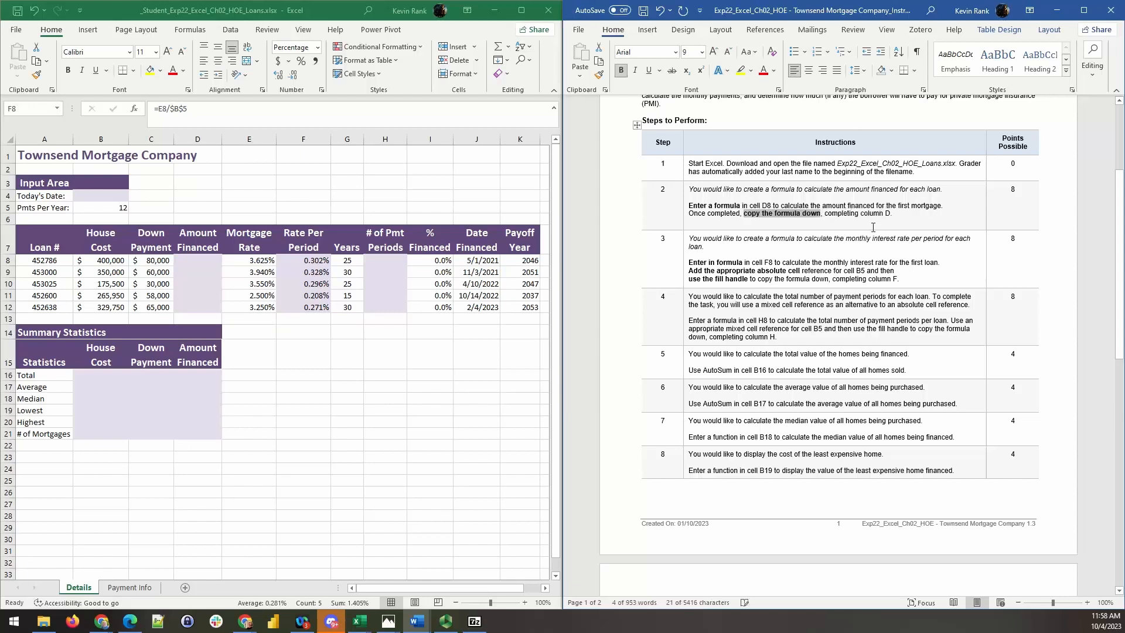
pyautogui.click(873, 218)
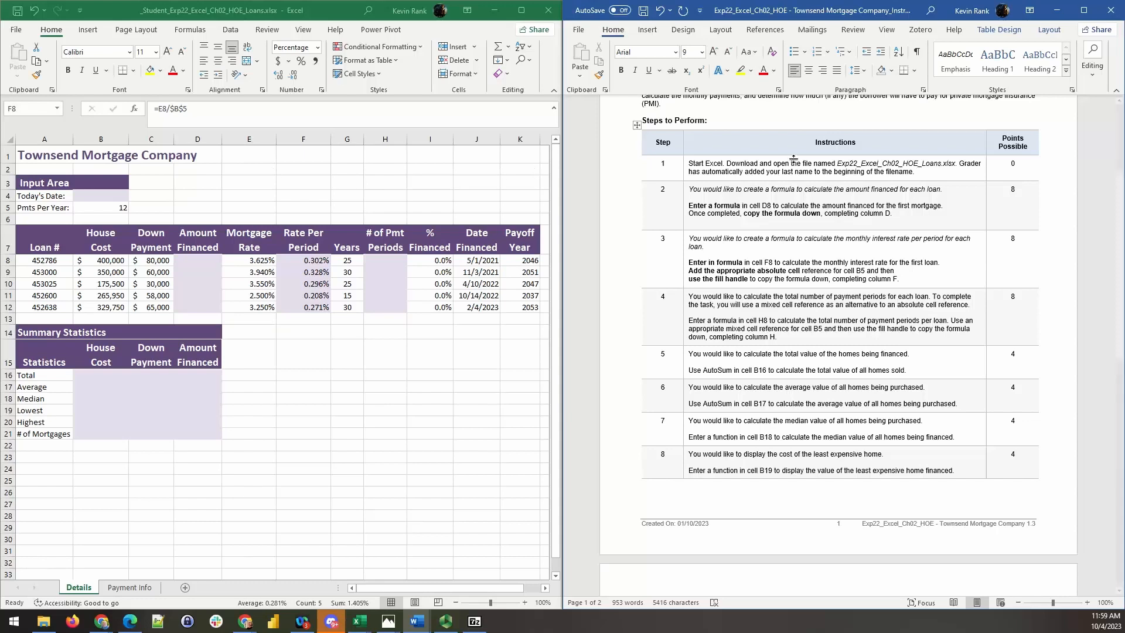
# - Delete the Points Possible column from the instructions table
pyautogui.click(1013, 128)
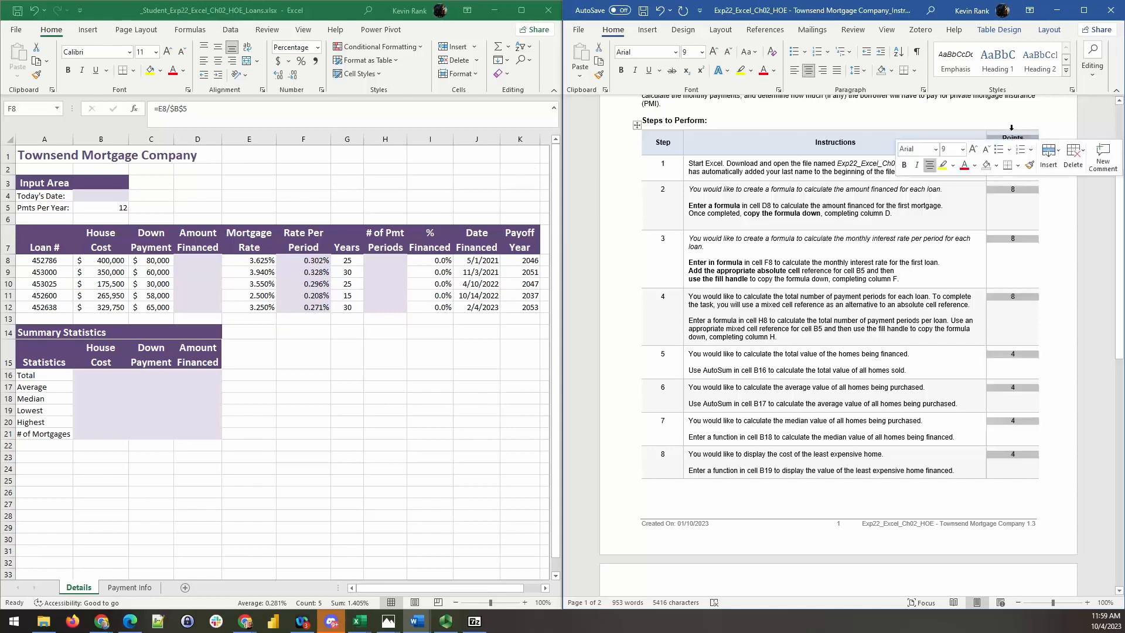
pyautogui.rightClick(1012, 128)
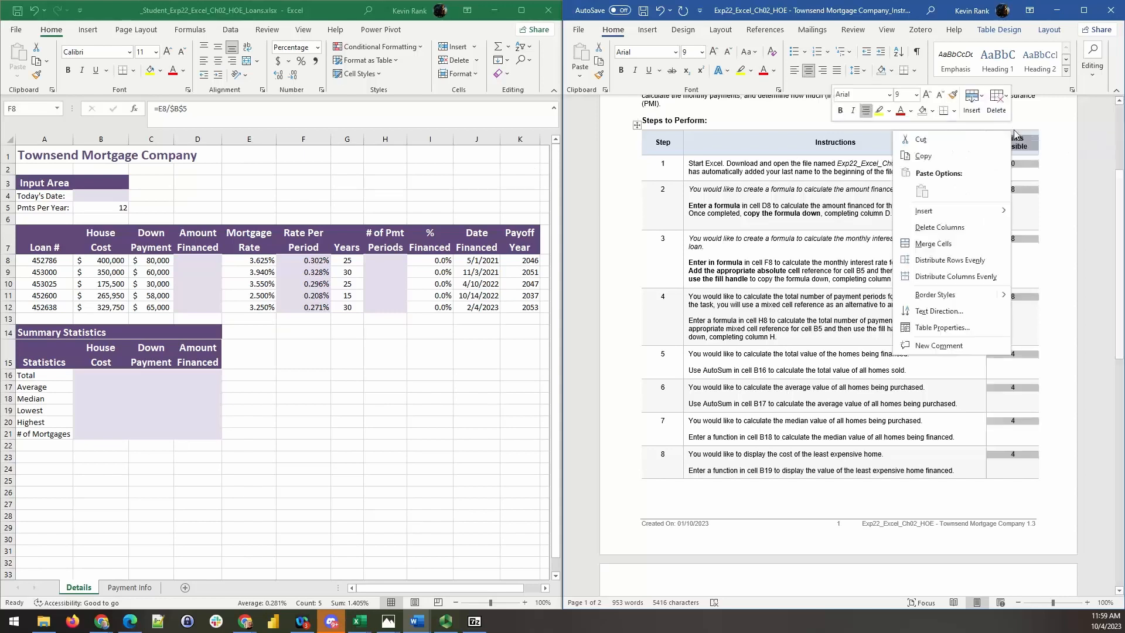
pyautogui.click(957, 226)
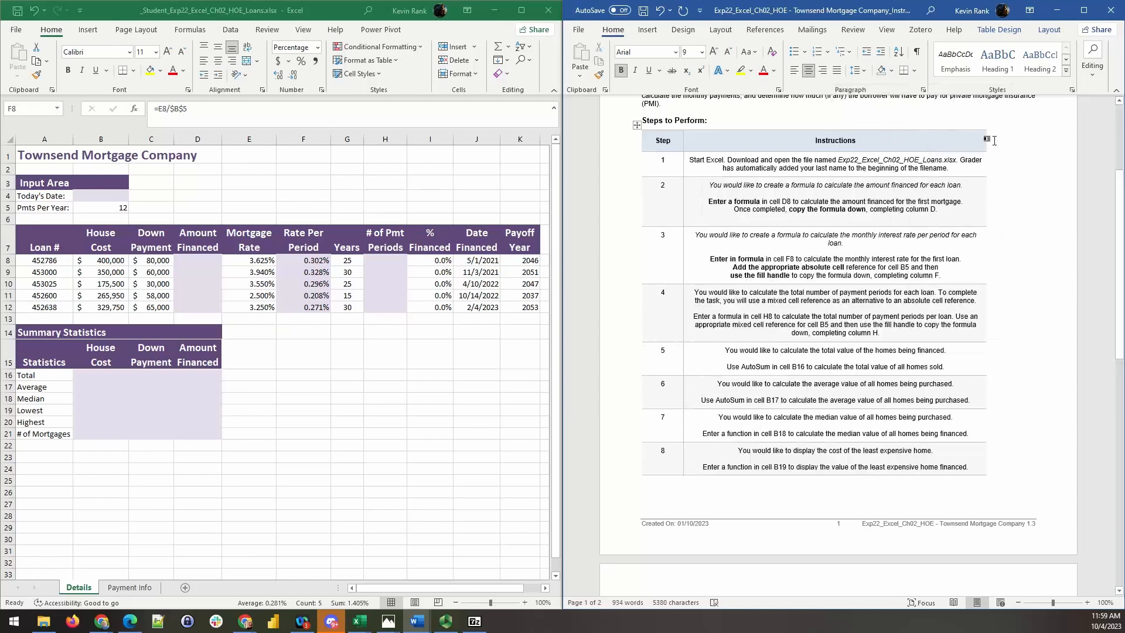
pyautogui.click(999, 137)
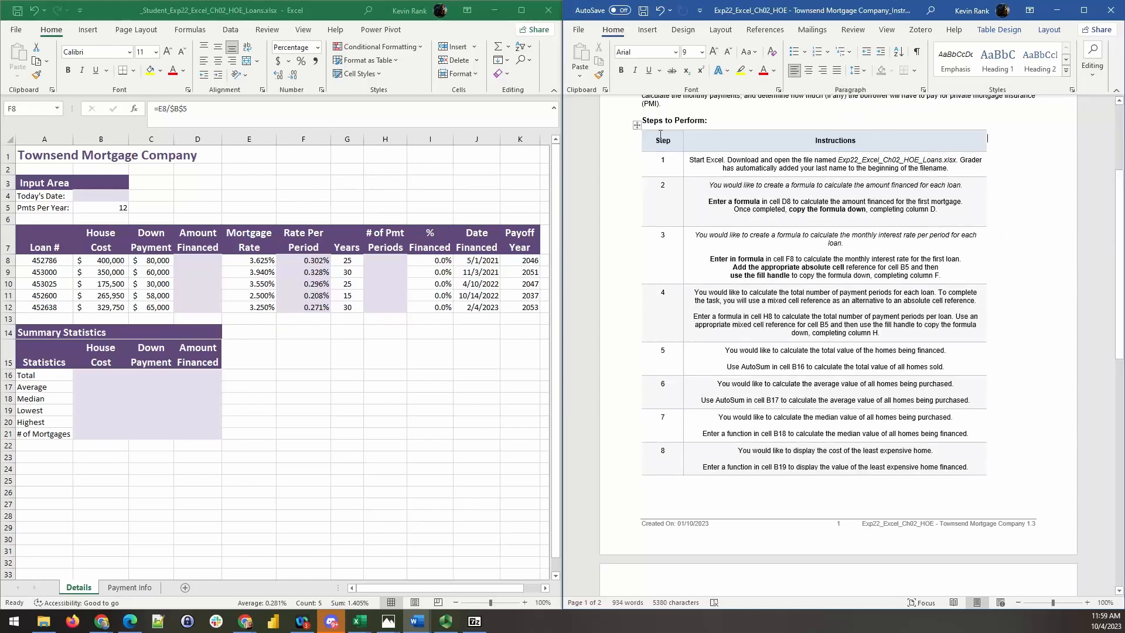
# - Right-align the Step column of the instructions table and narrow it by moving its outer left border inward
pyautogui.click(668, 130)
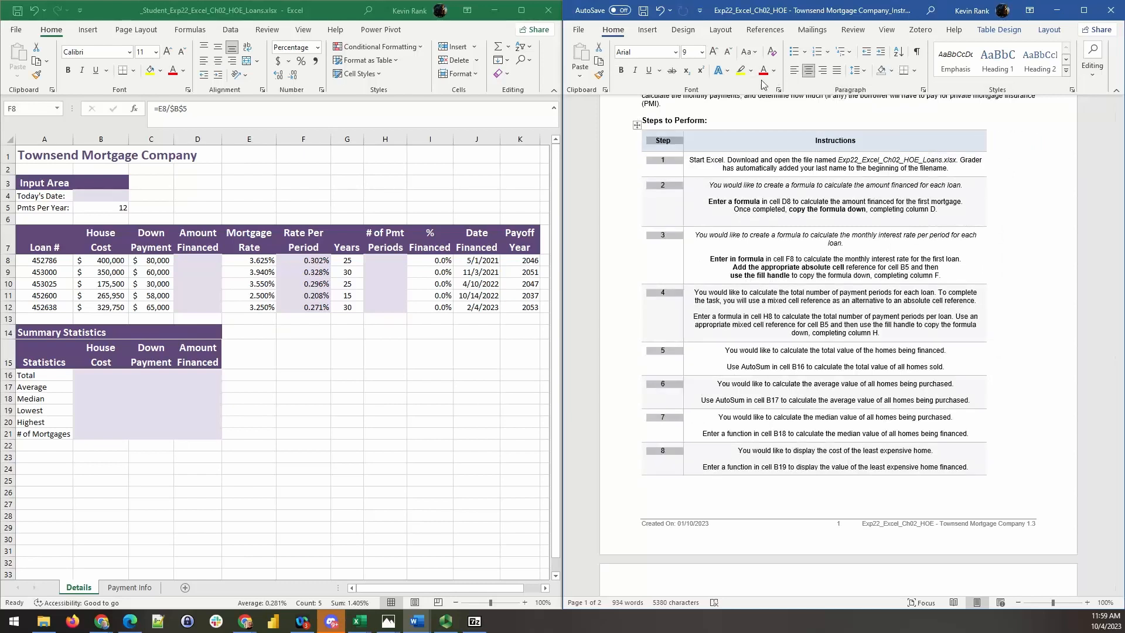
pyautogui.click(836, 70)
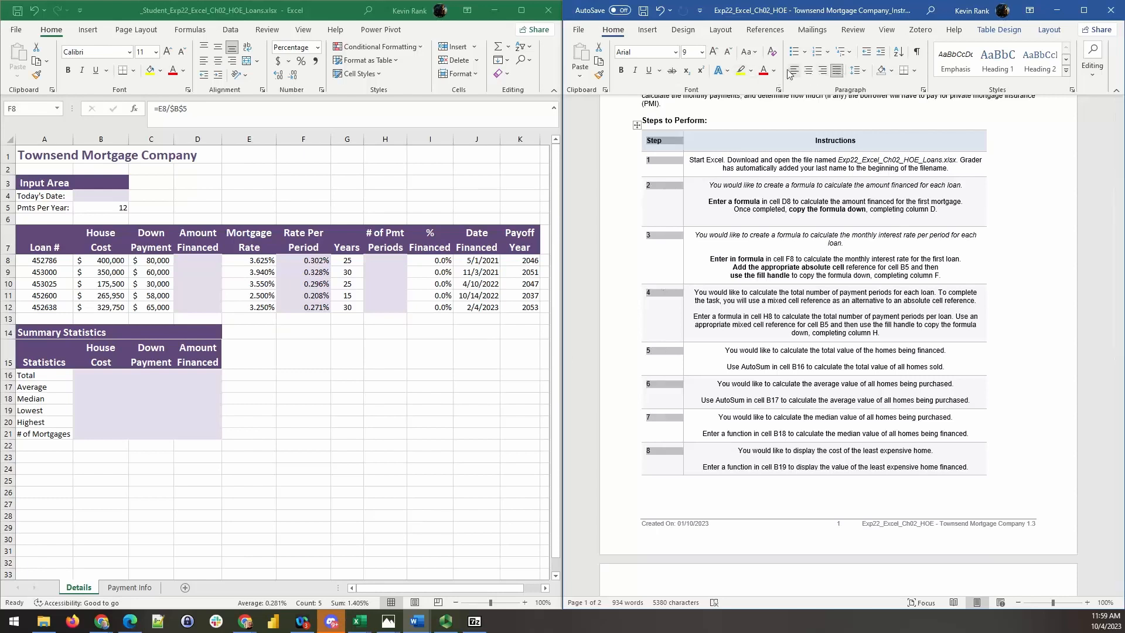
pyautogui.click(822, 72)
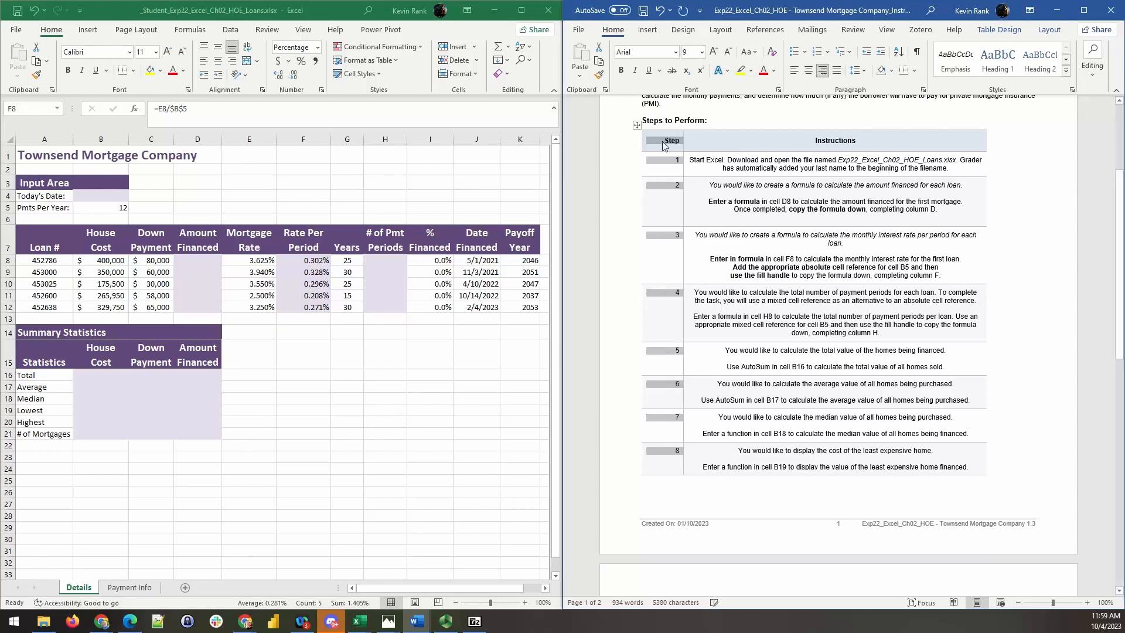
pyautogui.click(637, 164)
pyautogui.click(659, 231)
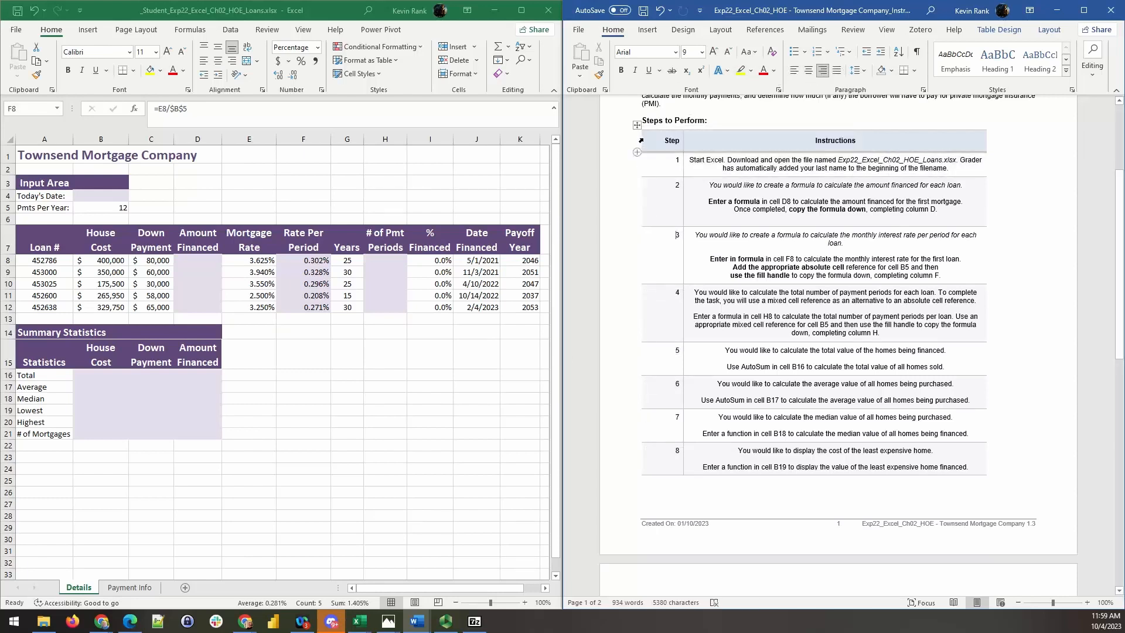
pyautogui.moveTo(640, 138); pyautogui.dragTo(657, 139)
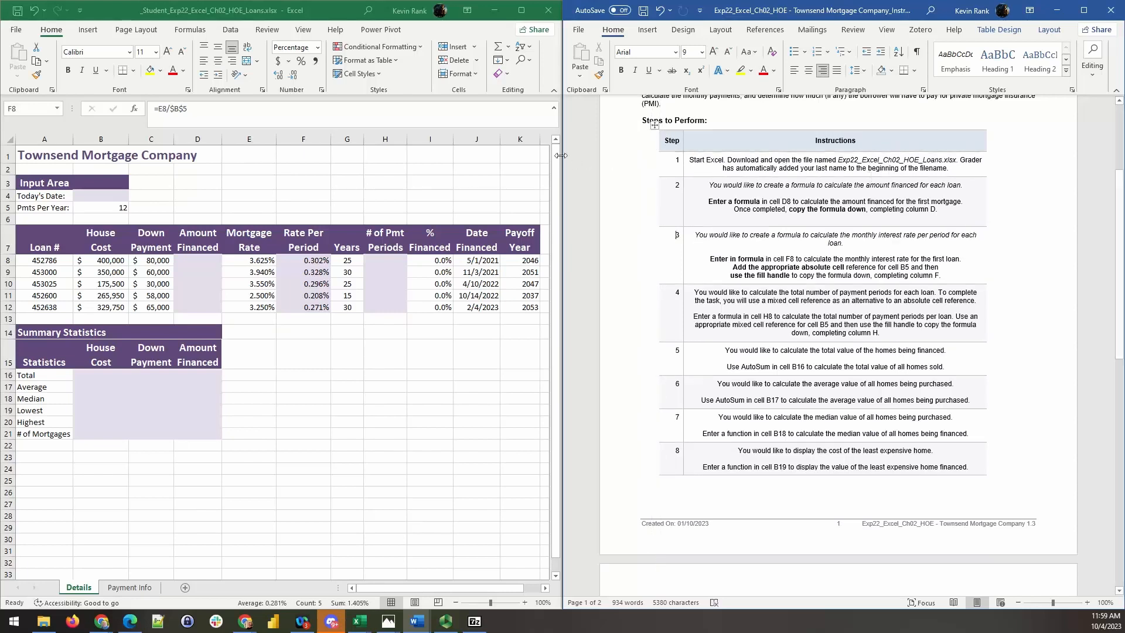
# - Widen the Excel window to about two-thirds of the screen beside Word and left-align the instructions table's Instructions column
pyautogui.moveTo(562, 158); pyautogui.dragTo(745, 155)
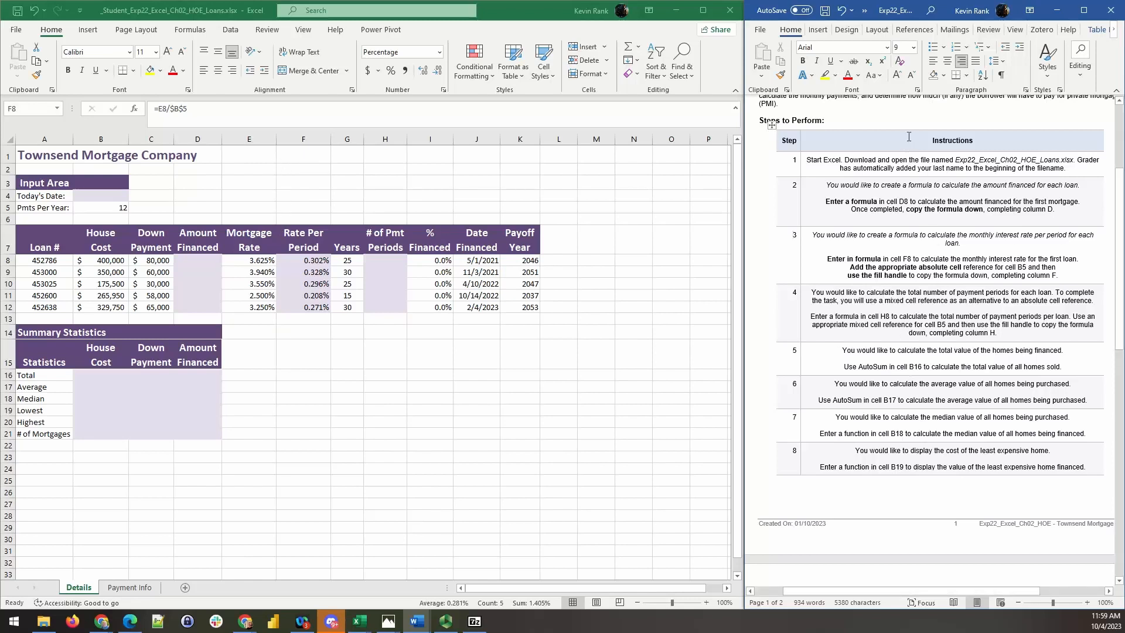
pyautogui.click(943, 128)
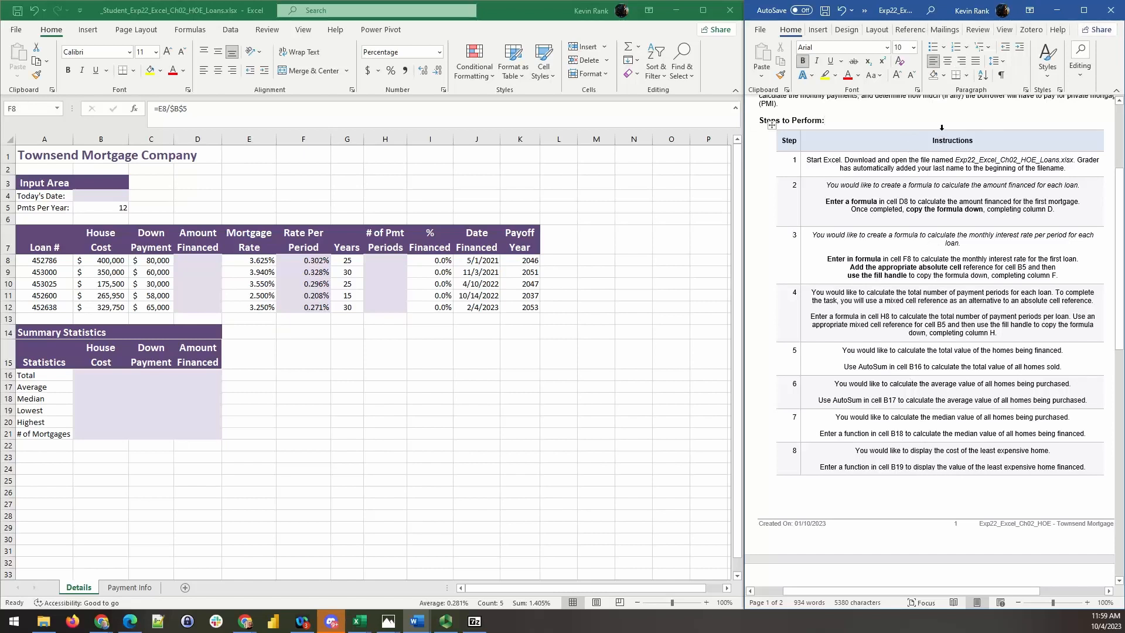
pyautogui.click(942, 128)
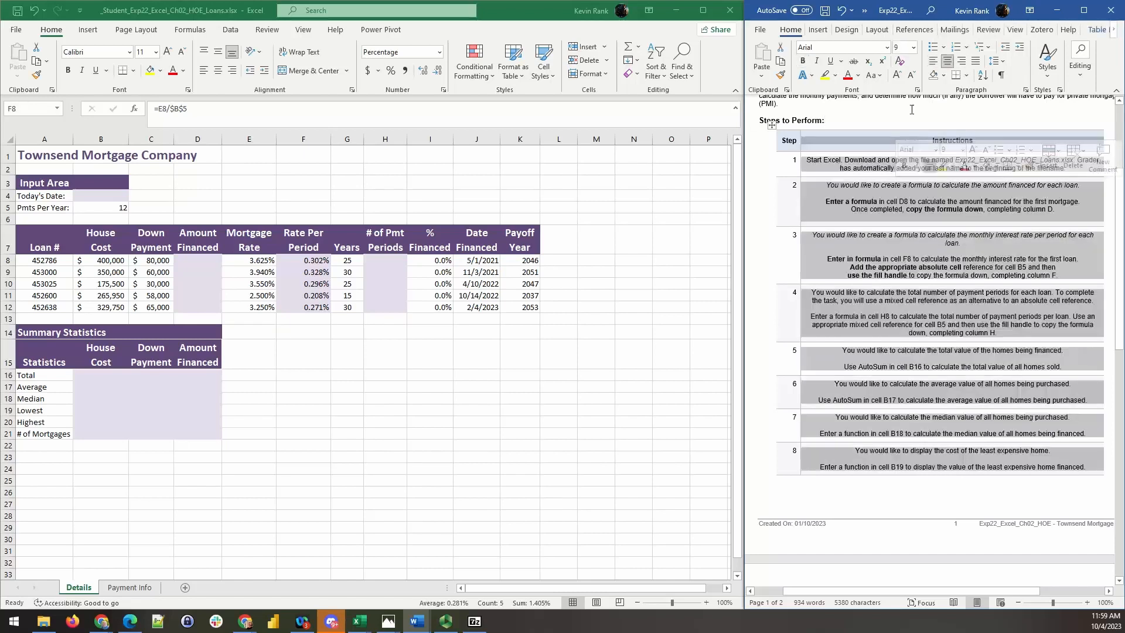
pyautogui.click(934, 61)
pyautogui.click(808, 259)
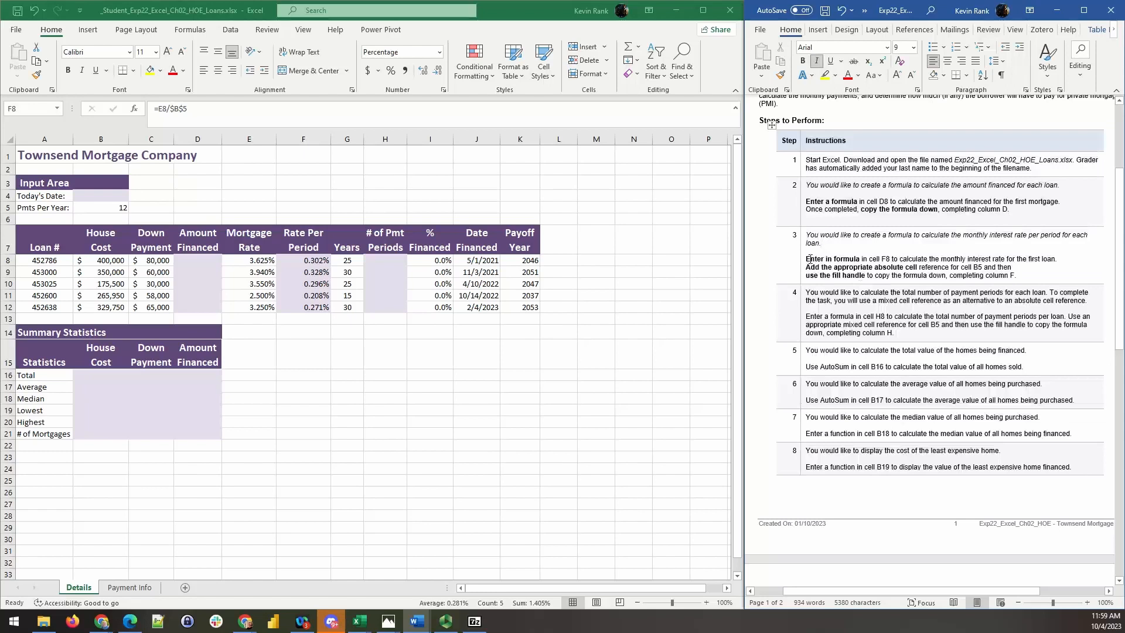